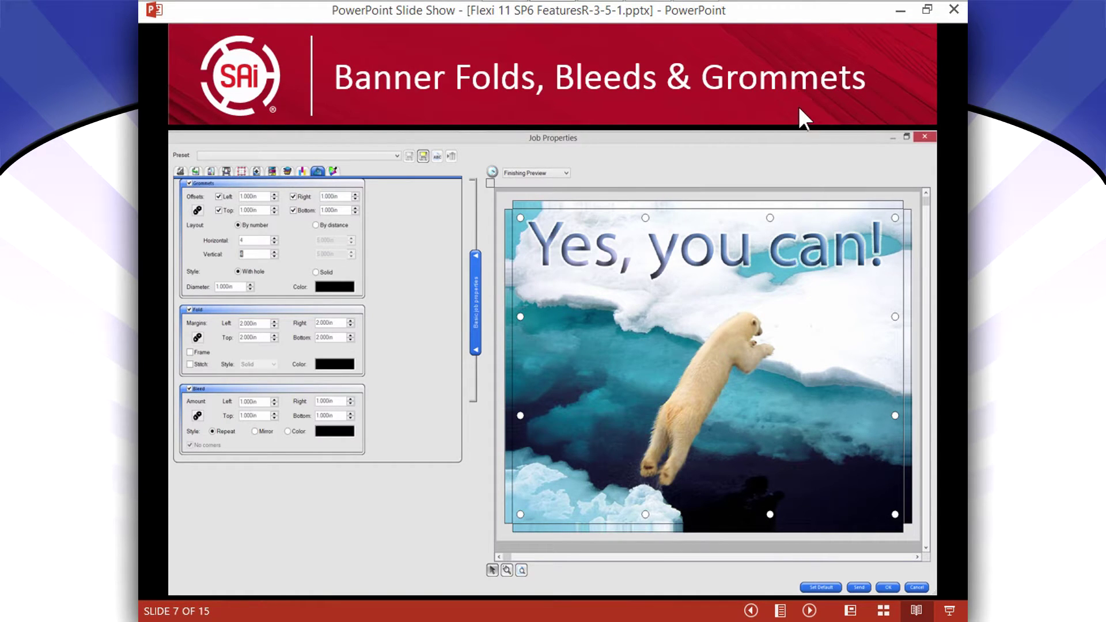
# - Open the ISA Sign Expo 2015 banner image as a new Flexi document
pyautogui.hotkey('alt', 'Tab')
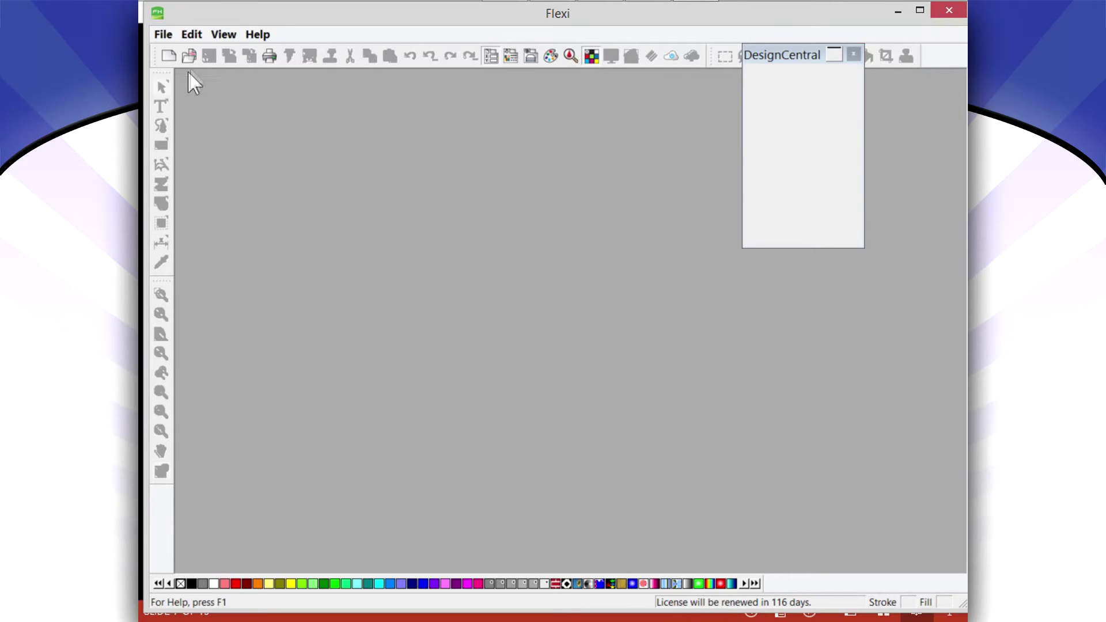
pyautogui.click(189, 56)
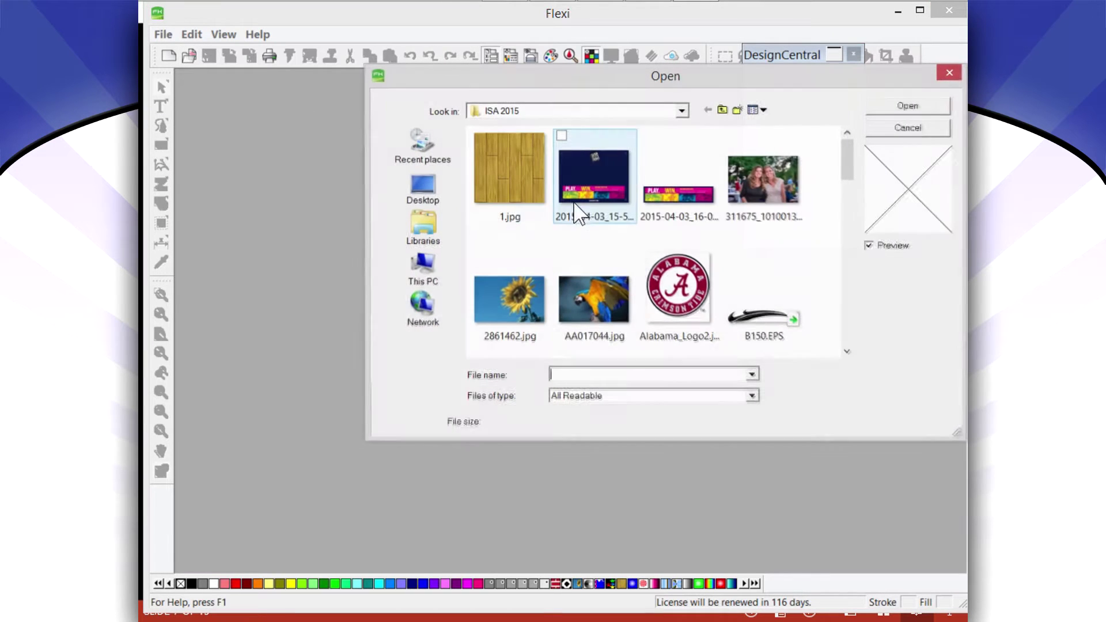
pyautogui.click(632, 176)
pyautogui.doubleClick(592, 172)
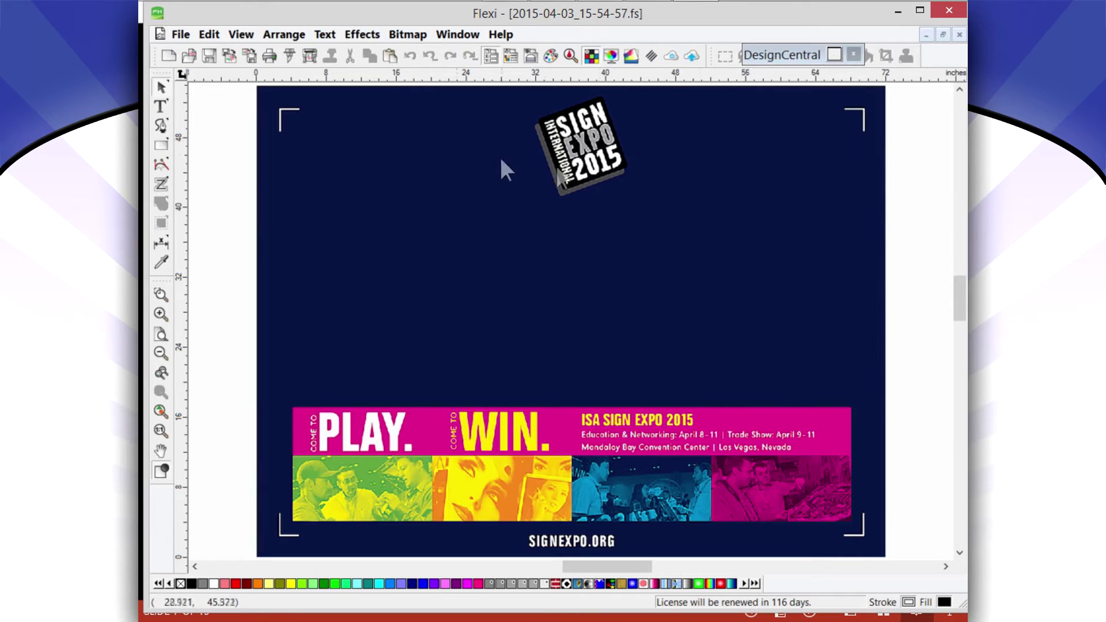
# - Select the banner and display its 72 by 53.972 inch size in DesignCentral
pyautogui.click(833, 54)
pyautogui.click(383, 211)
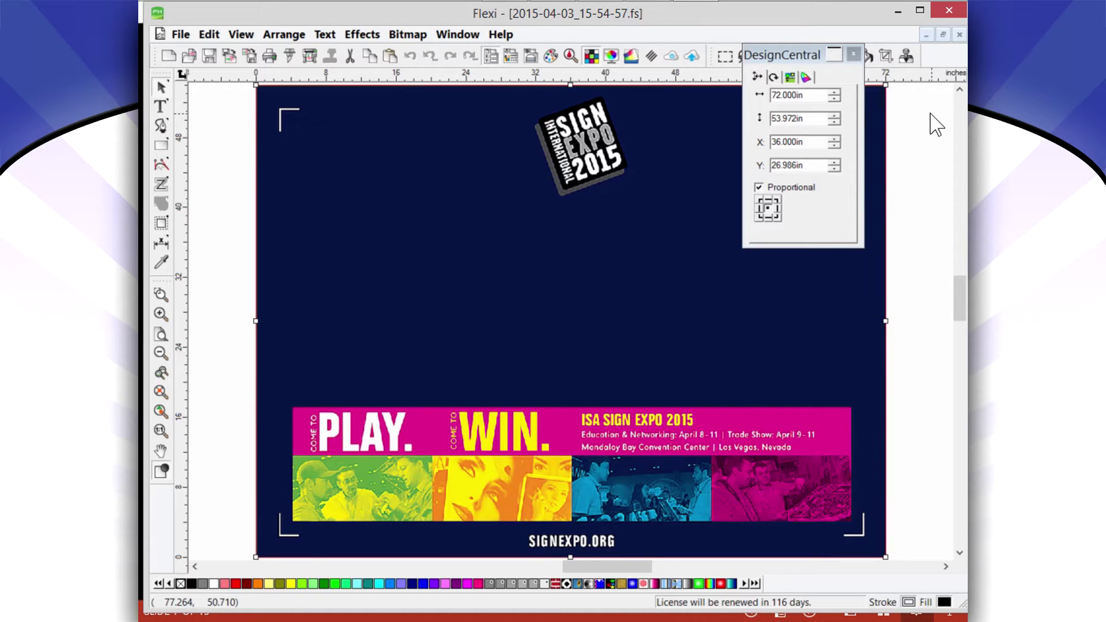
pyautogui.click(796, 53)
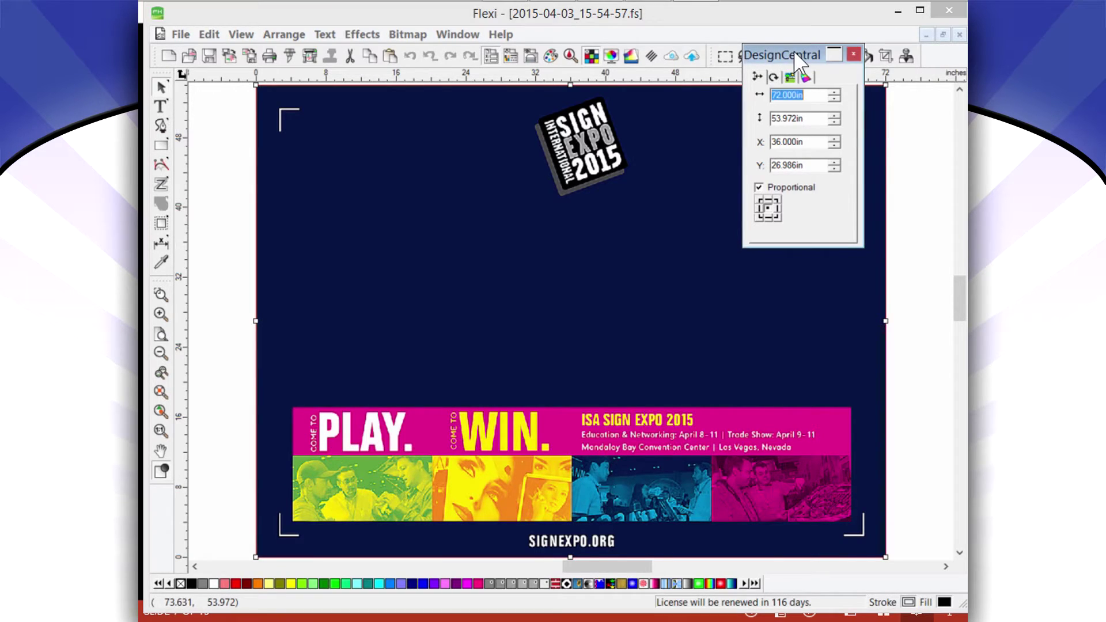
# - RIP and print the banner fitted to the media, with send mode set to Hold in list
pyautogui.click(311, 57)
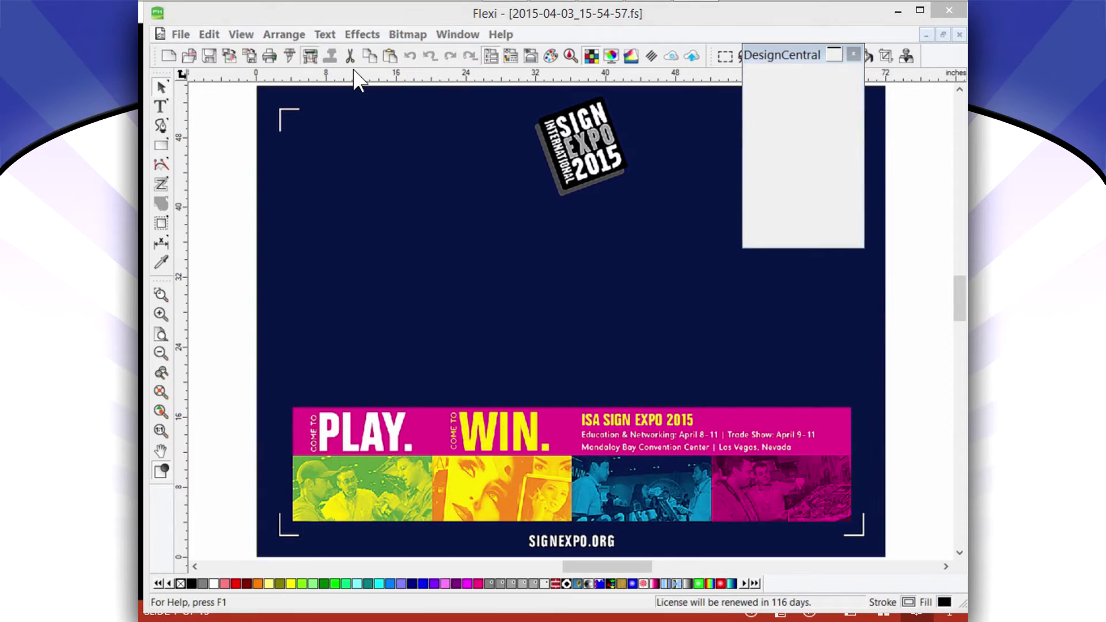
pyautogui.click(569, 427)
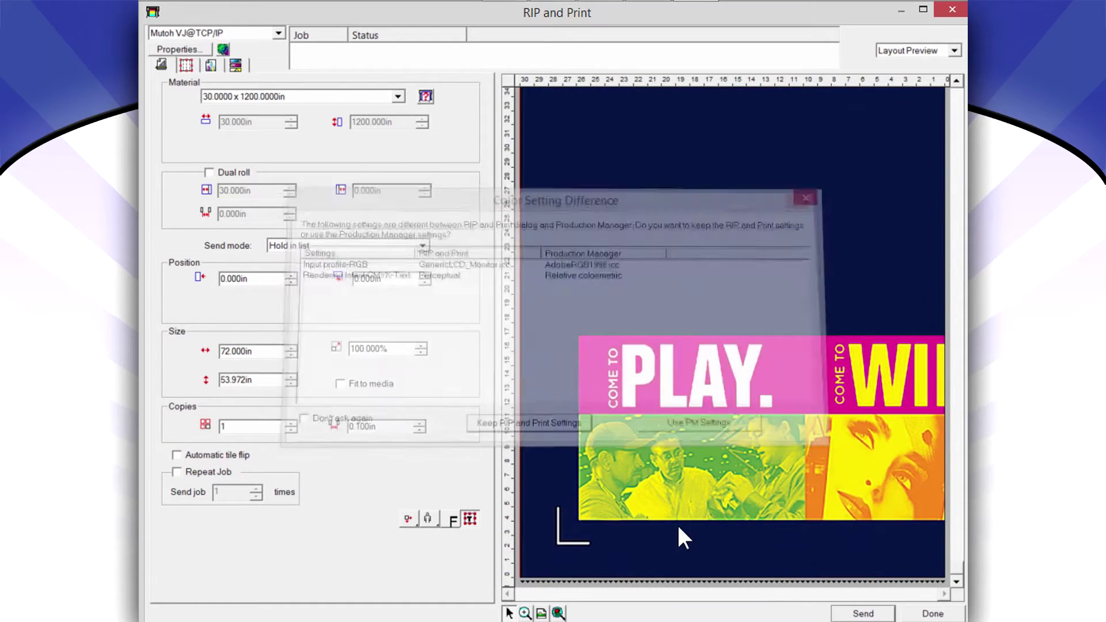
pyautogui.click(340, 384)
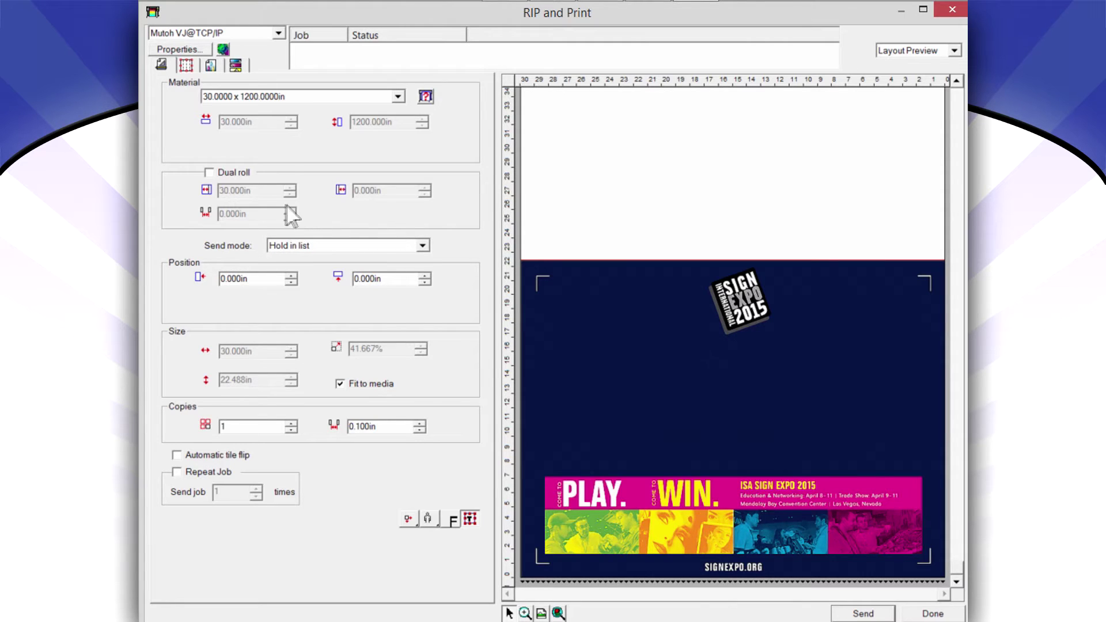
pyautogui.click(289, 247)
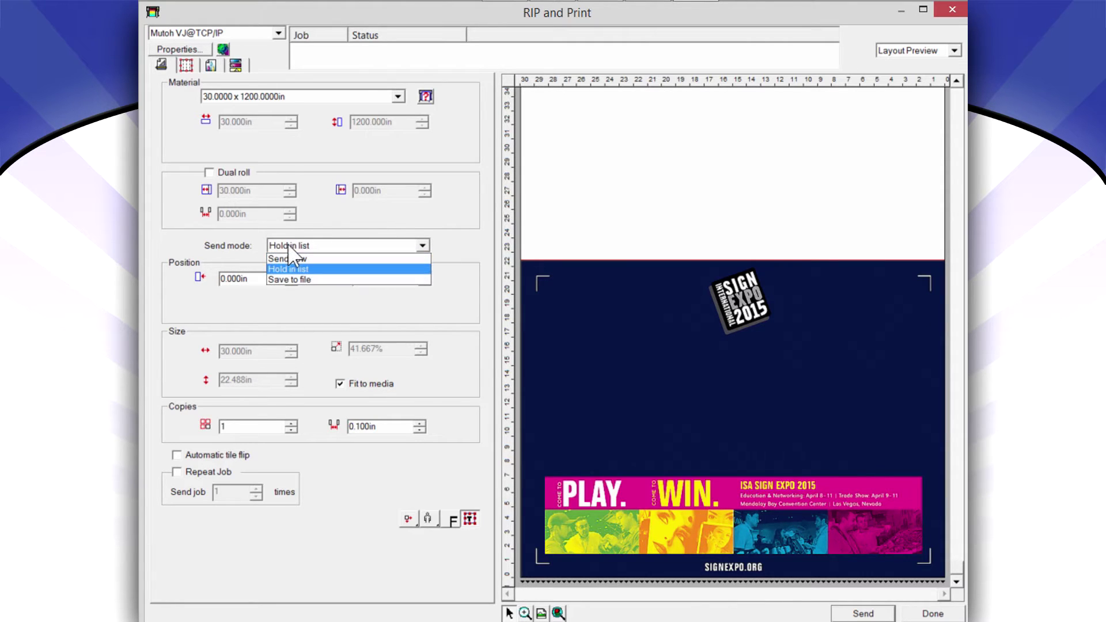
pyautogui.click(310, 263)
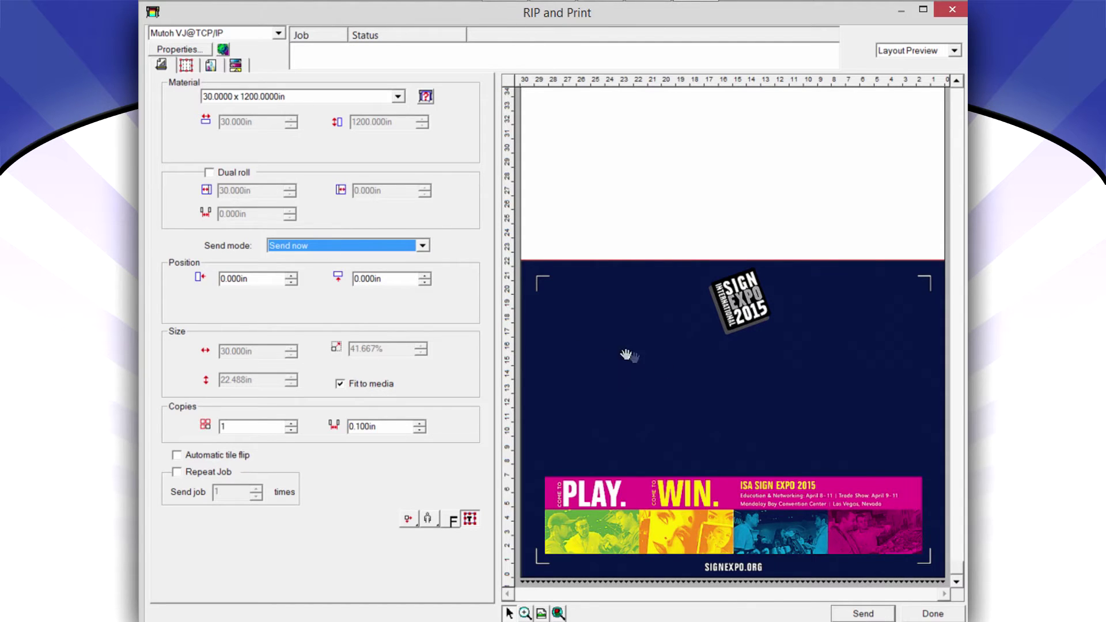
pyautogui.click(321, 247)
pyautogui.click(303, 270)
pyautogui.click(863, 614)
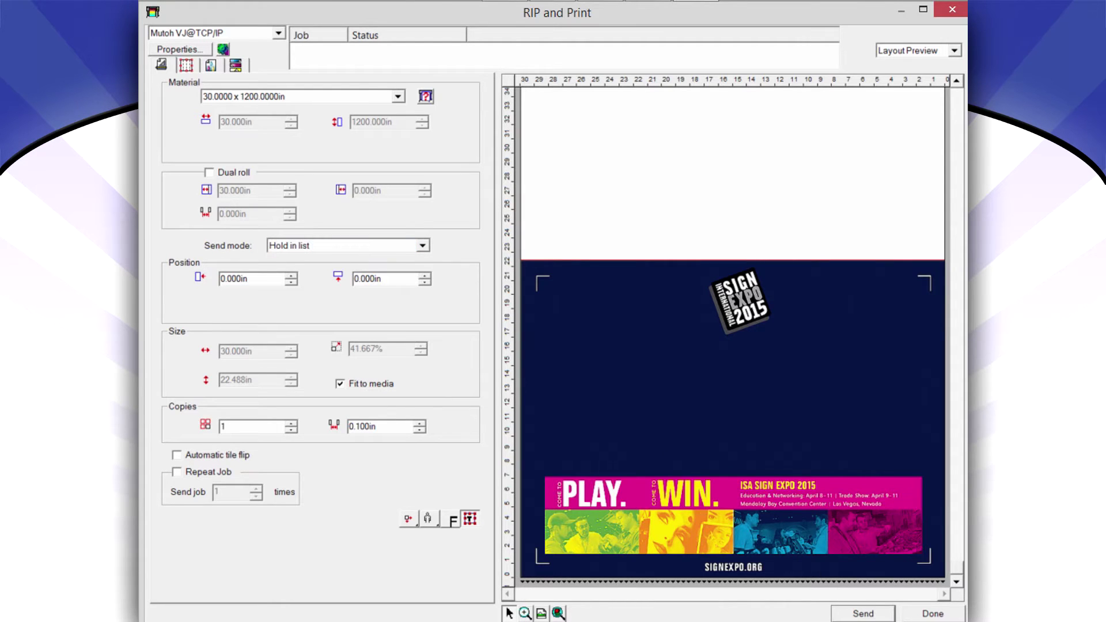
pyautogui.click(932, 613)
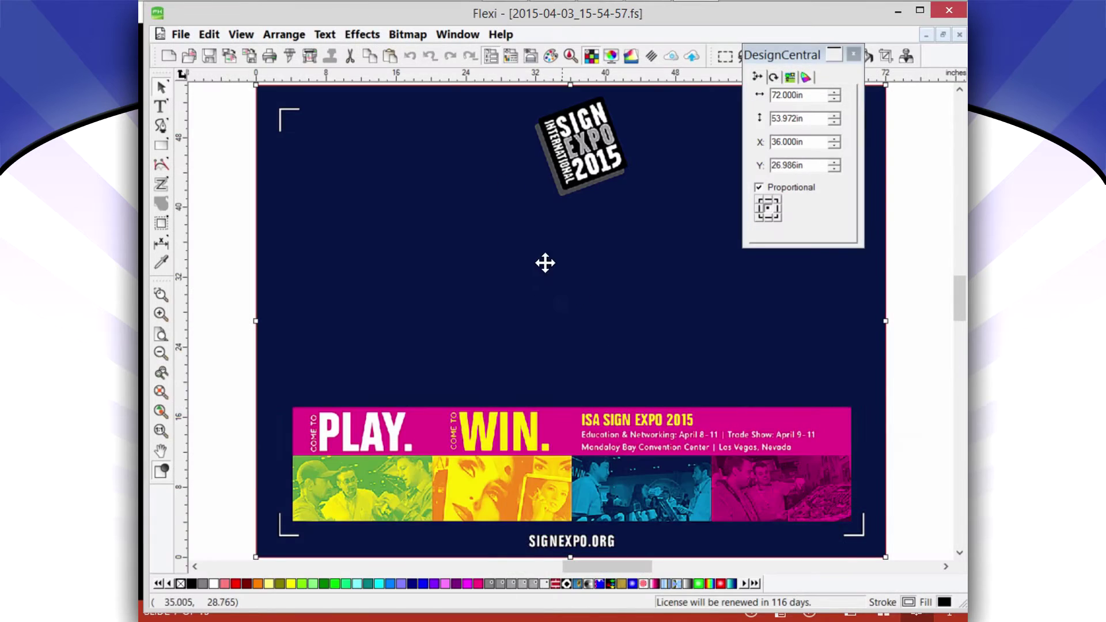
# - Move the size panel aside and switch to Production Manager to view the held Mutoh VJ job
pyautogui.moveTo(530, 16)
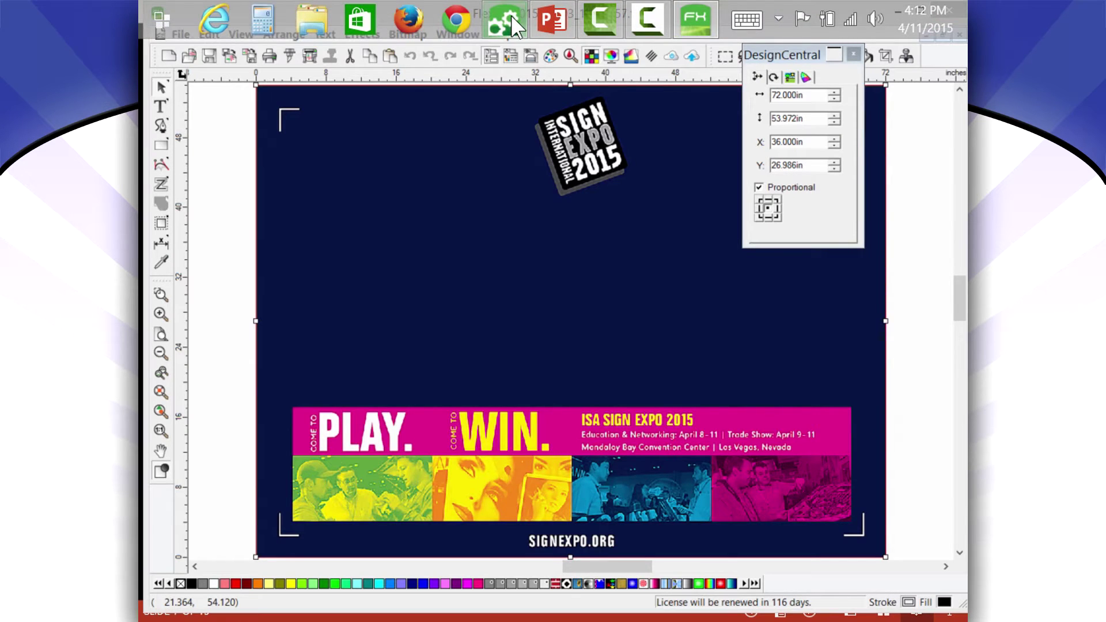
pyautogui.moveTo(803, 51); pyautogui.dragTo(873, 70)
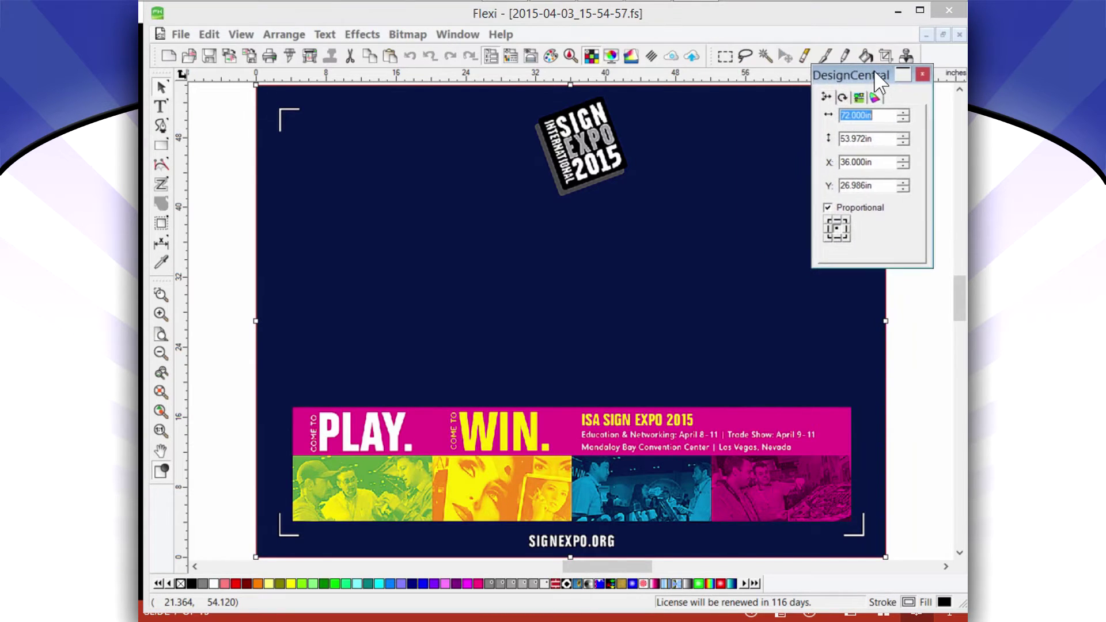
pyautogui.click(515, 14)
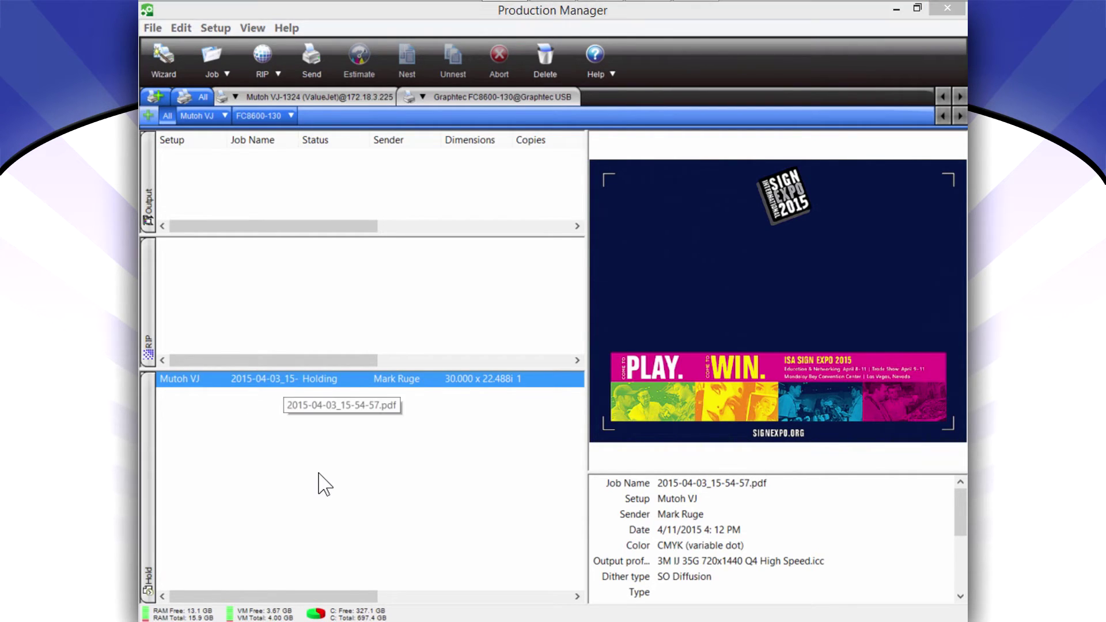
# - Open the held Mutoh VJ job's Job Properties maximized, showing its Finishing settings
pyautogui.doubleClick(288, 378)
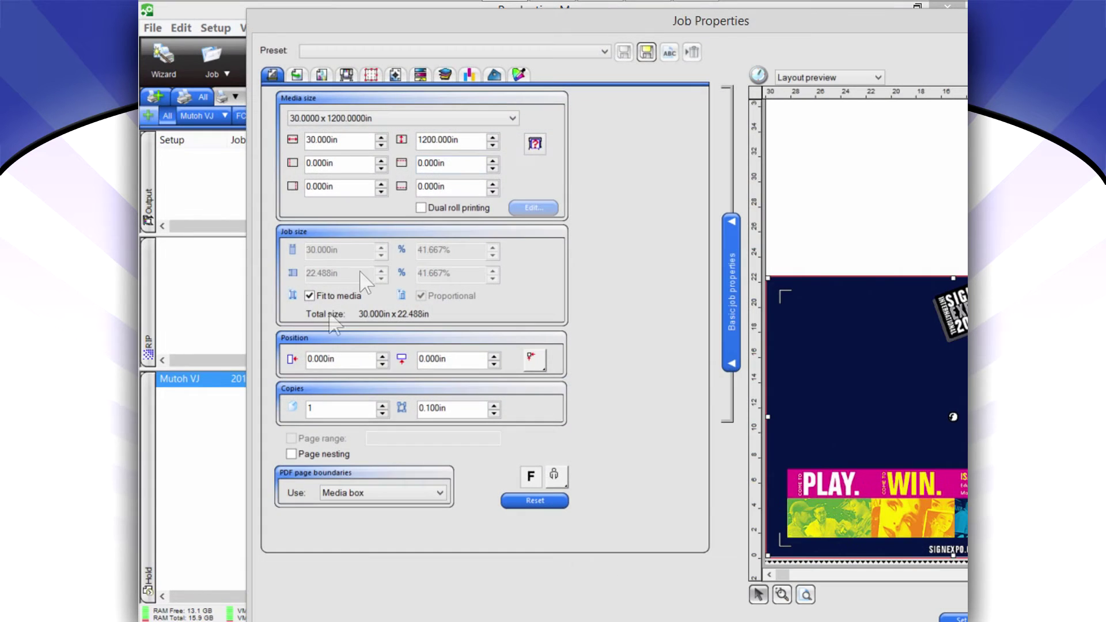
pyautogui.doubleClick(713, 26)
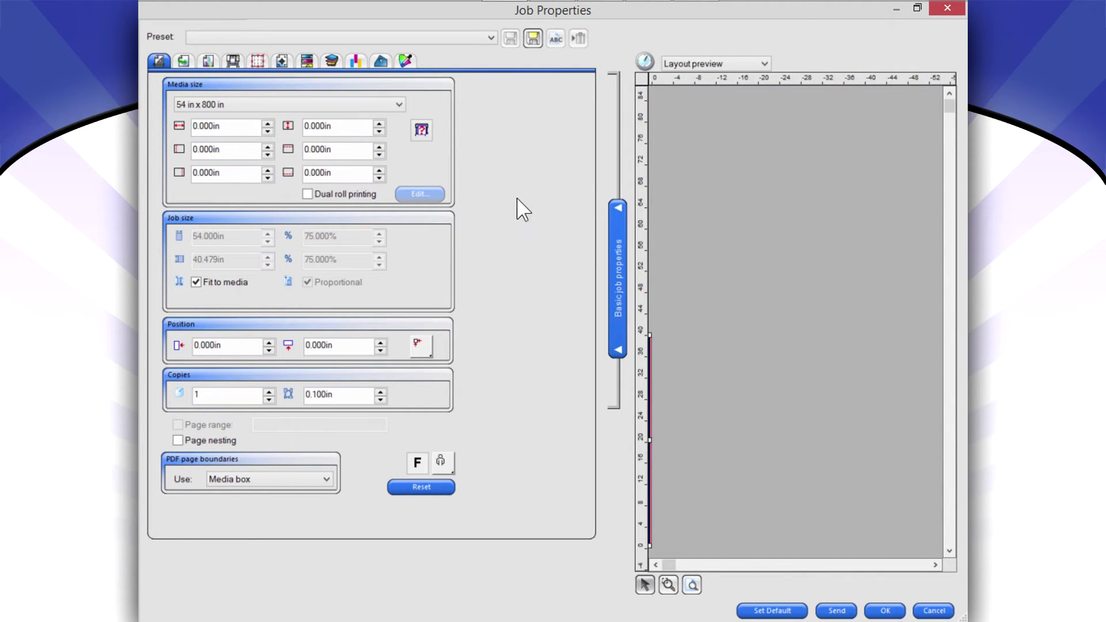
pyautogui.click(381, 61)
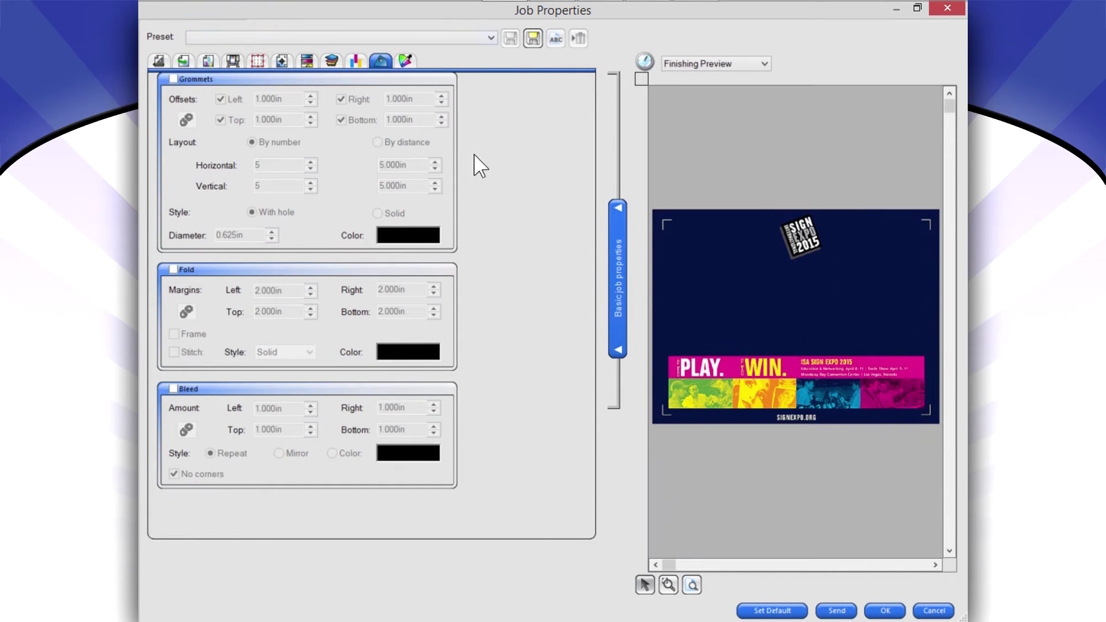
# - Enable grommets at 1.225in diameter, placed by number with 4 horizontal and 4 vertical
pyautogui.click(173, 79)
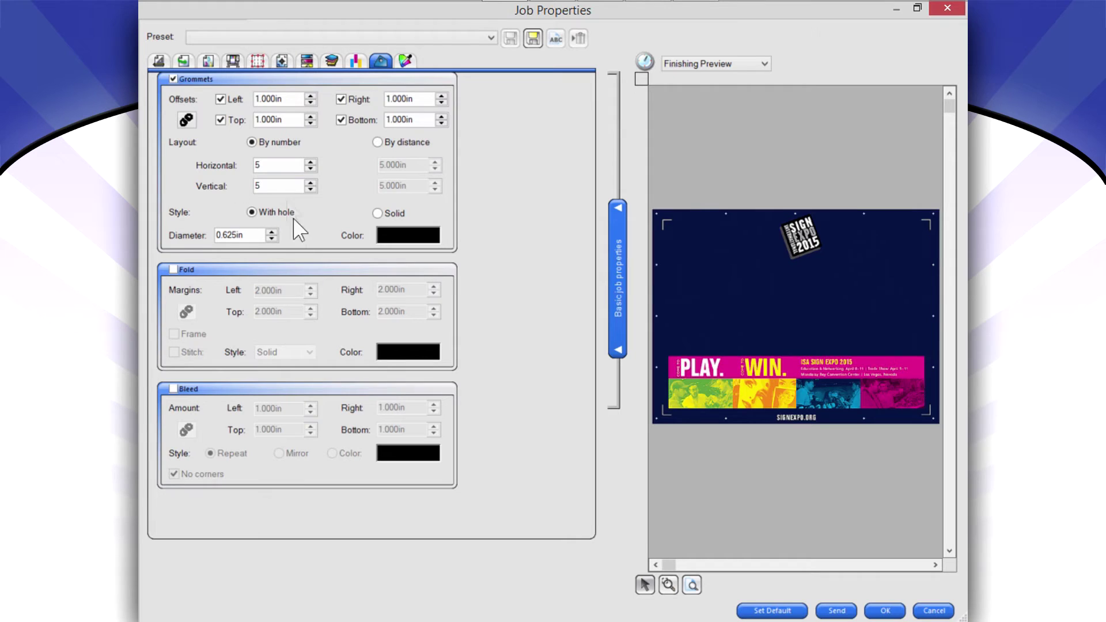
pyautogui.click(271, 232)
pyautogui.click(310, 169)
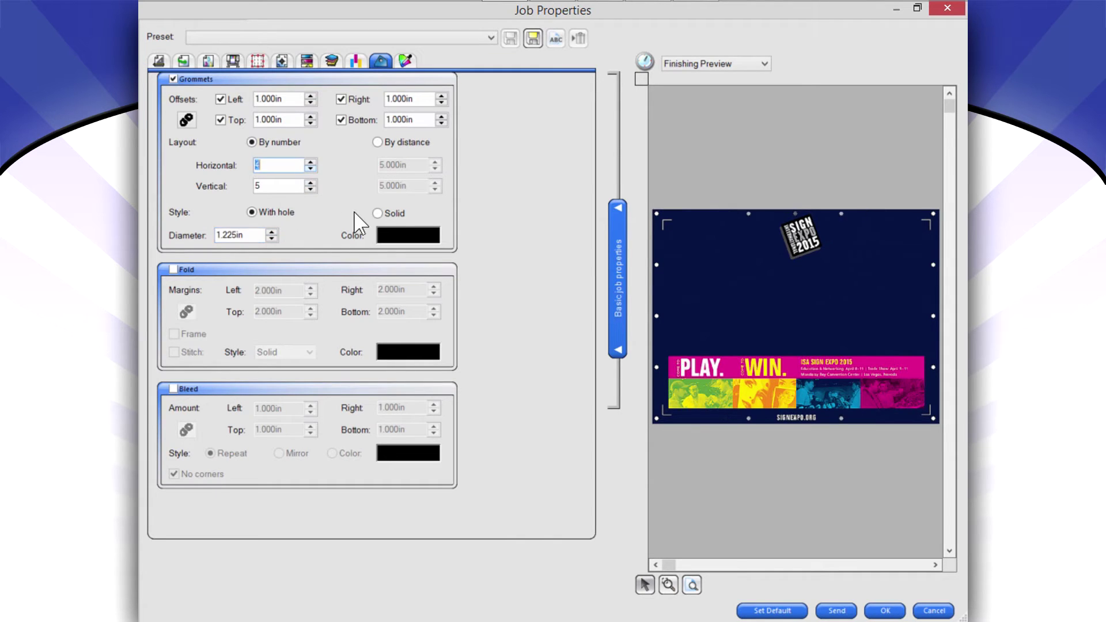
pyautogui.click(310, 162)
pyautogui.click(310, 190)
pyautogui.click(311, 183)
pyautogui.click(377, 142)
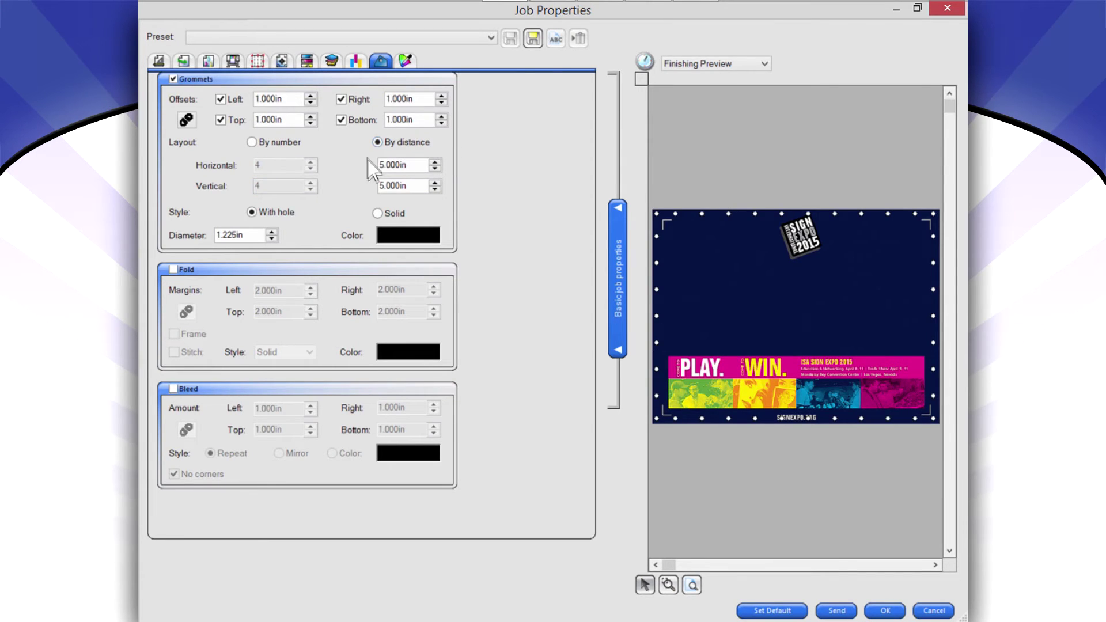
pyautogui.click(435, 168)
pyautogui.click(435, 168)
pyautogui.click(252, 142)
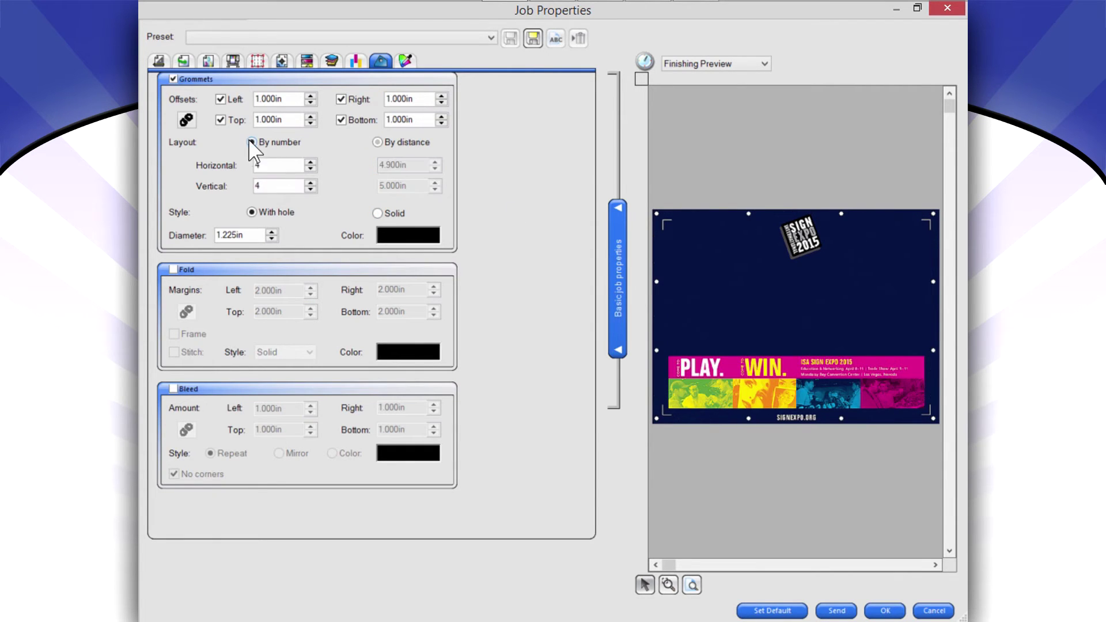
pyautogui.click(413, 236)
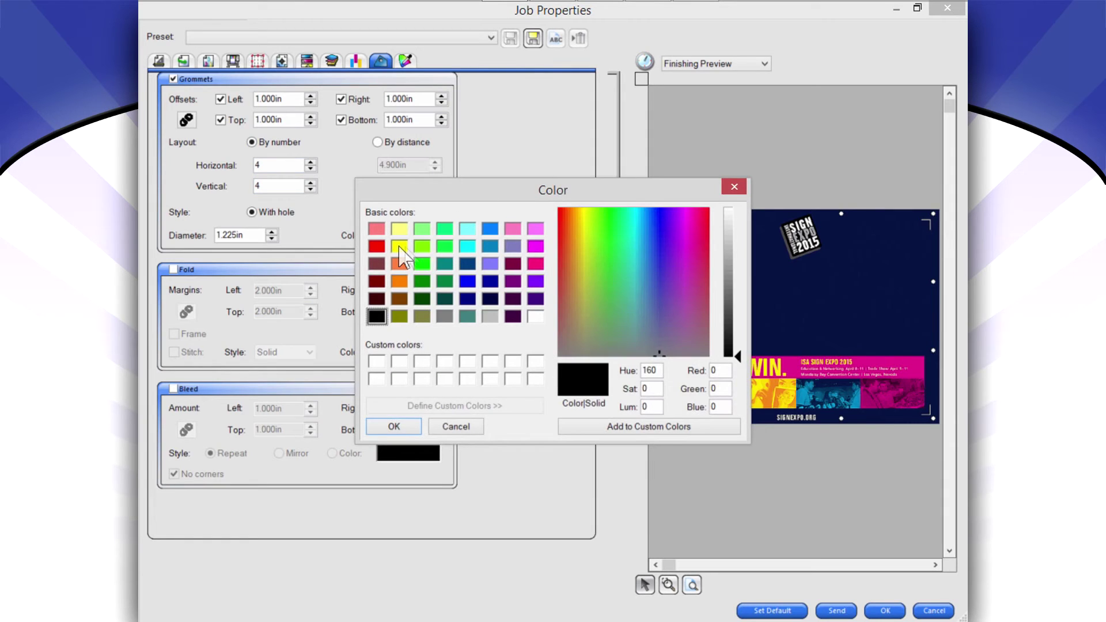
# - Pick yellow from the basic colours and apply it as the grommet colour
pyautogui.click(399, 246)
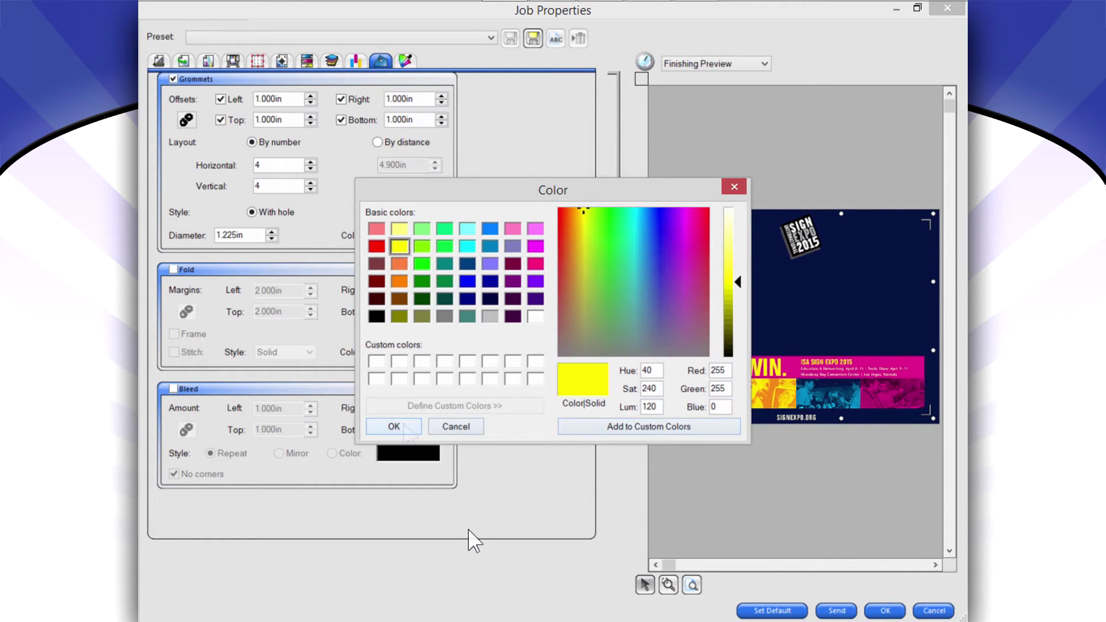
pyautogui.click(394, 426)
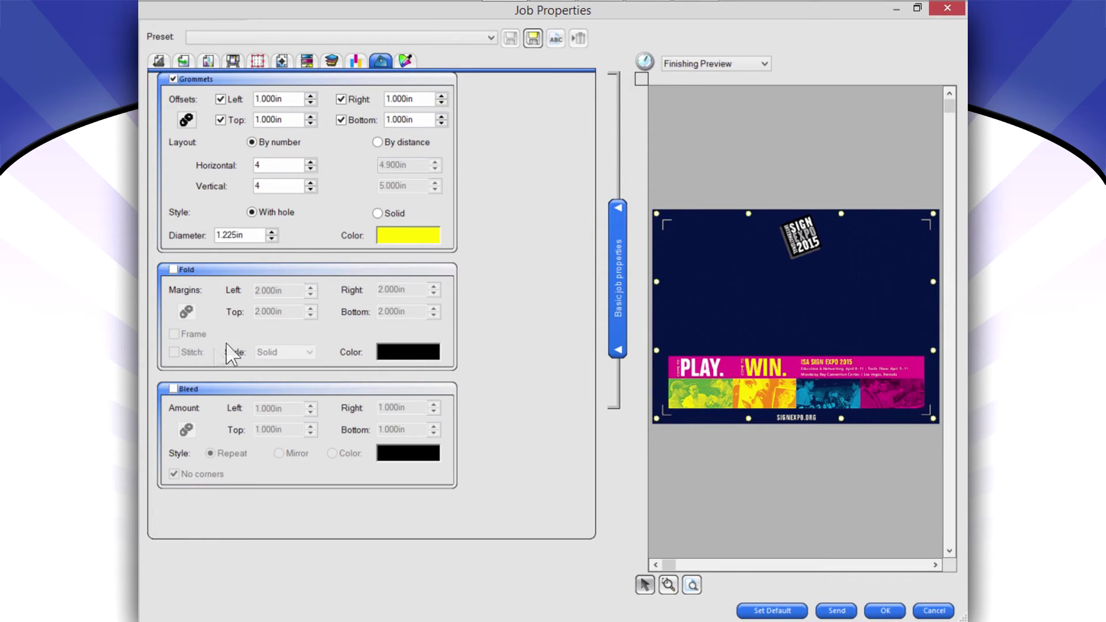
# - Enable Fold with 2.000in margins and a 1.000in Repeat bleed, zooming the preview to check the edges
pyautogui.click(173, 269)
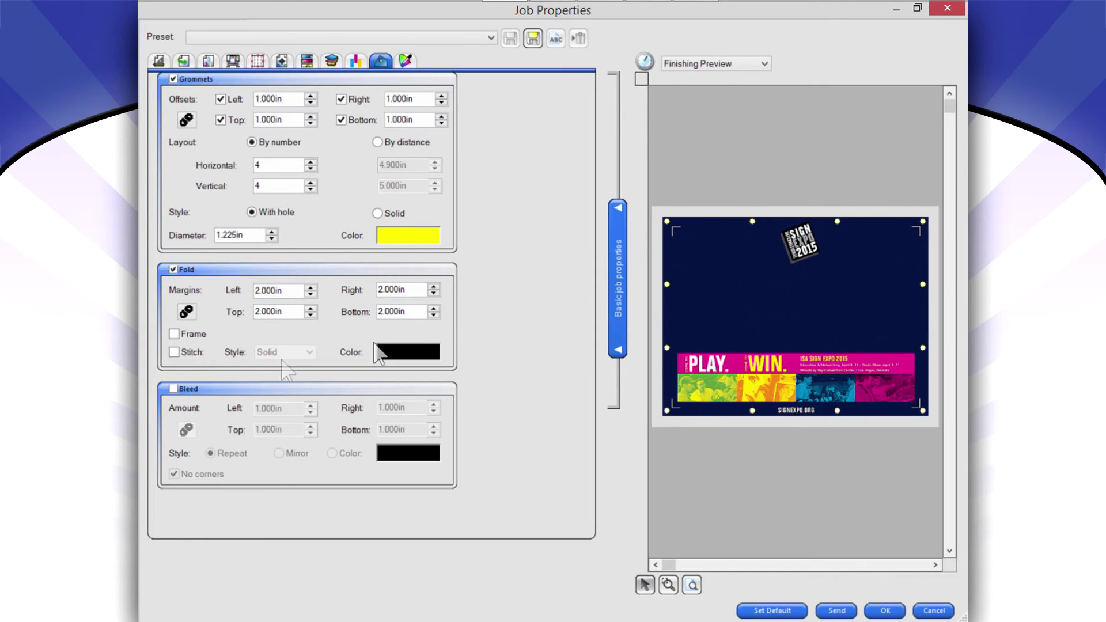
pyautogui.click(173, 389)
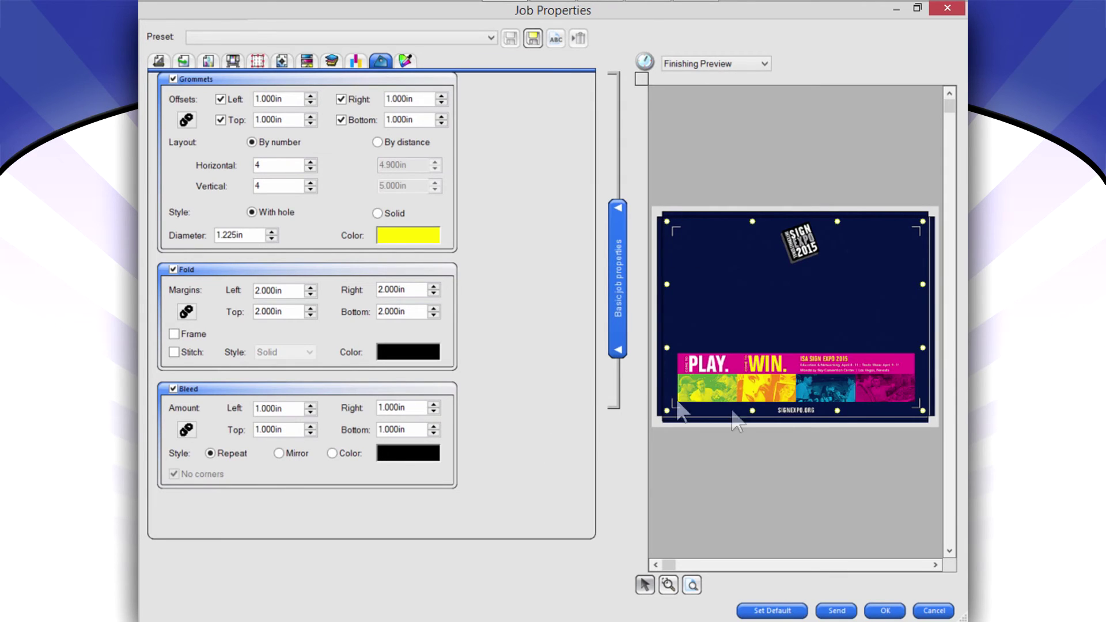
pyautogui.click(668, 585)
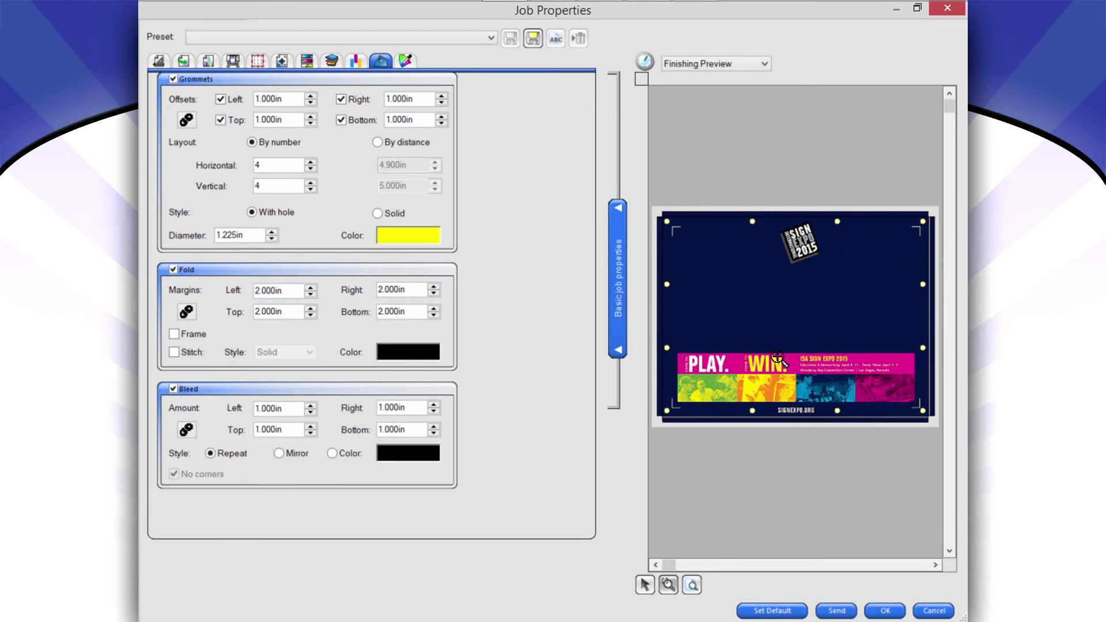
pyautogui.moveTo(717, 203); pyautogui.dragTo(673, 249)
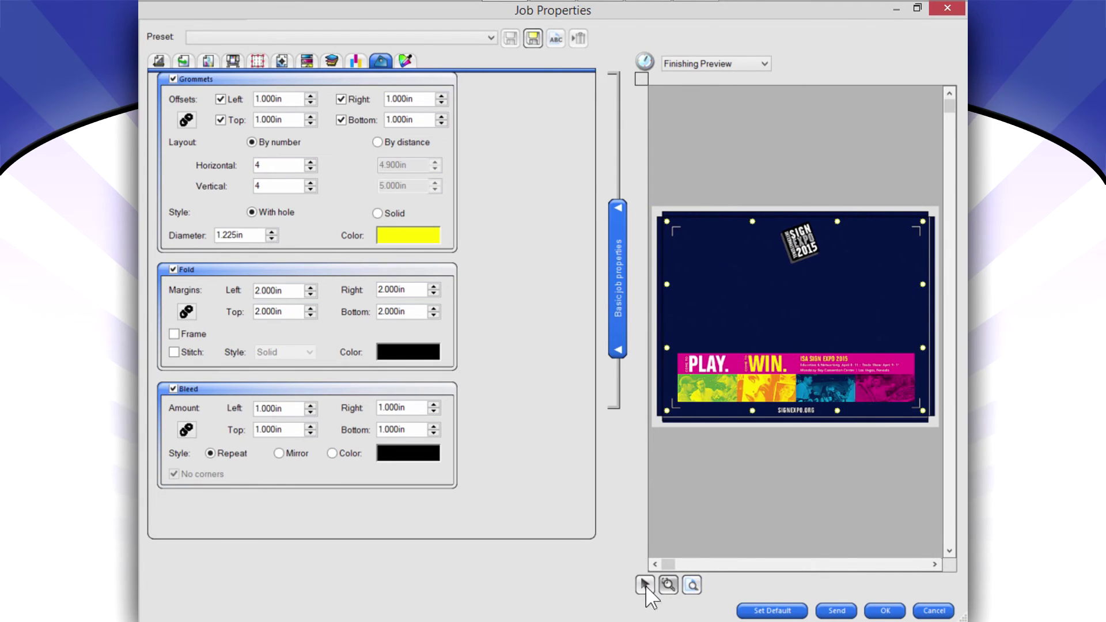
pyautogui.click(645, 585)
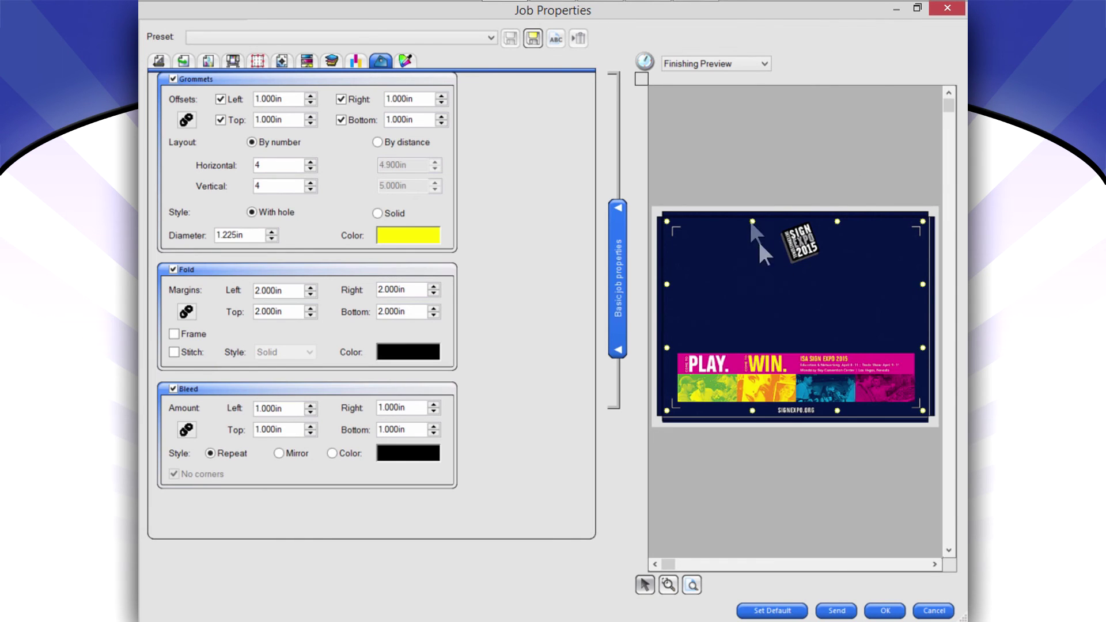
# - Restore the maximized Job Properties window to view the banner with yellow grommets, fold and bleed
pyautogui.doubleClick(798, 16)
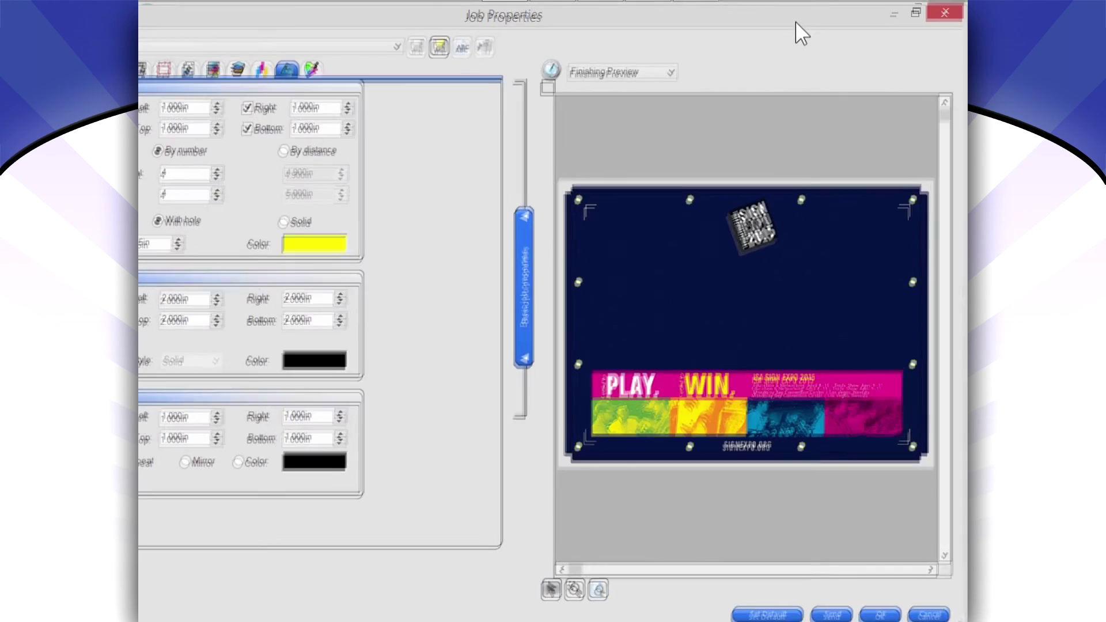